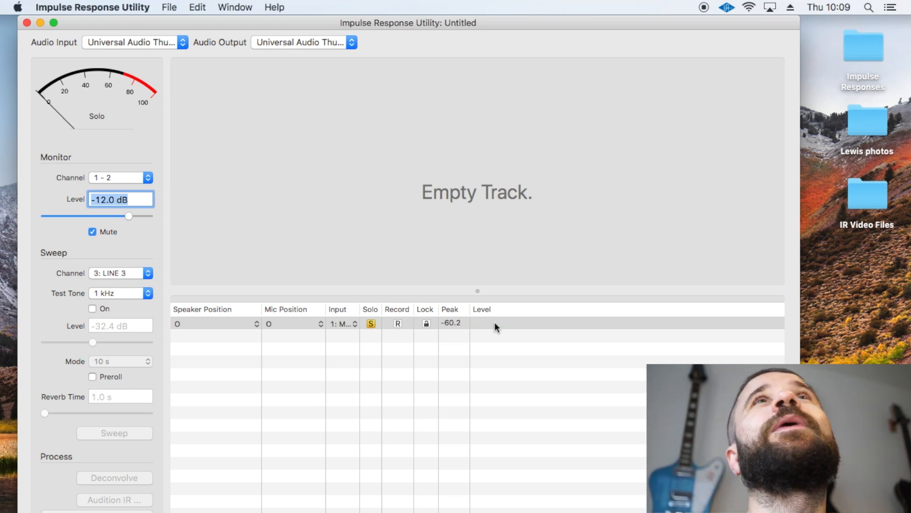
- Play the 1 kHz test tone in short bursts to check the track's input level with recording disarmed
{"action": "left_click", "coordinate": [397, 323]}
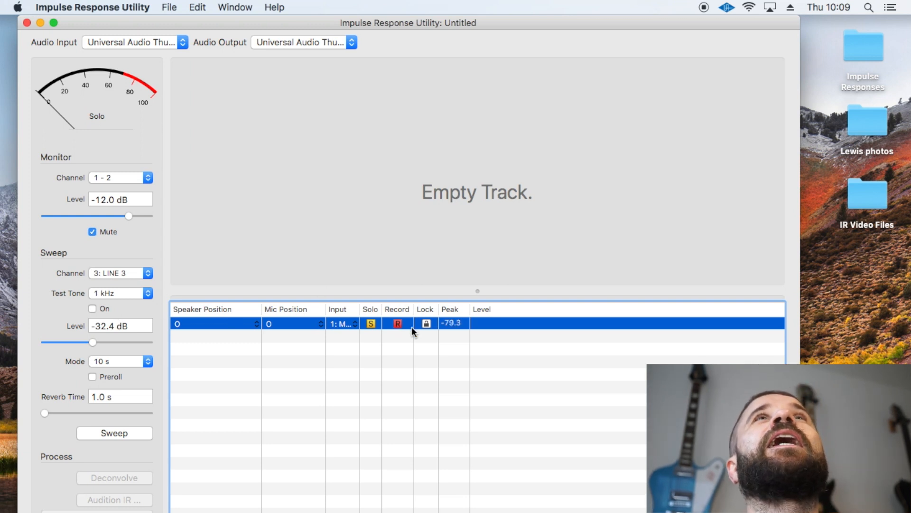
{"action": "left_click", "coordinate": [398, 323]}
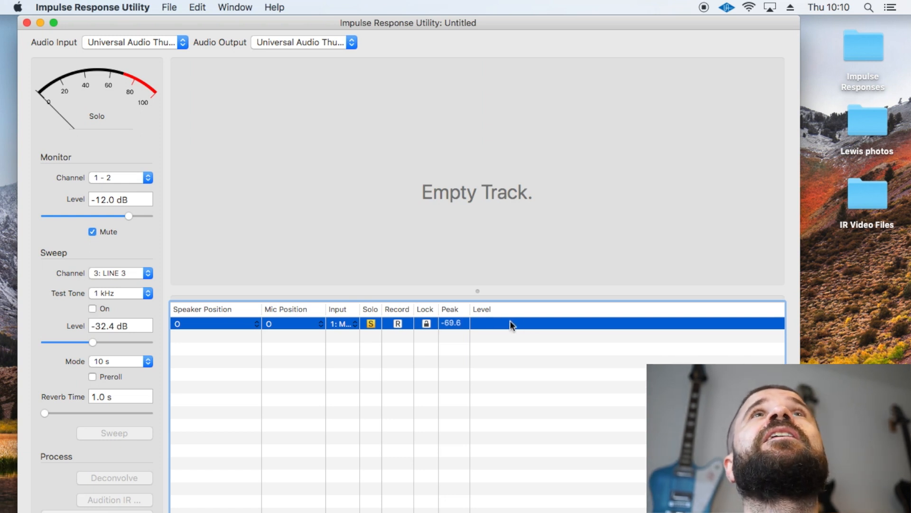
{"action": "left_click", "coordinate": [92, 309]}
{"action": "left_click", "coordinate": [93, 309]}
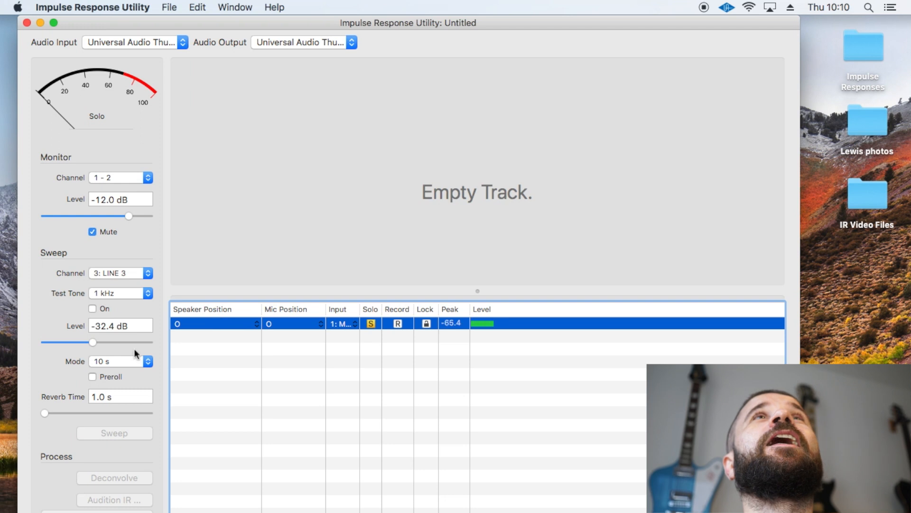
{"action": "left_click", "coordinate": [93, 308]}
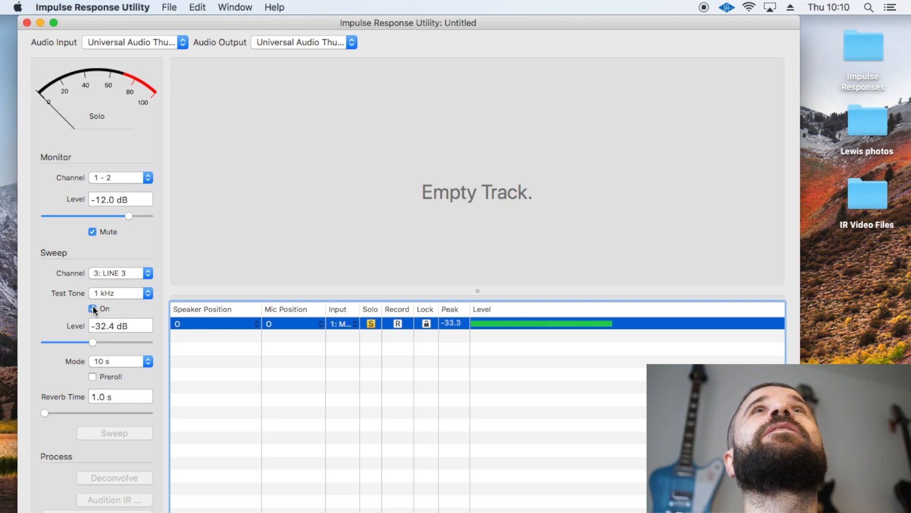
{"action": "left_click", "coordinate": [93, 308]}
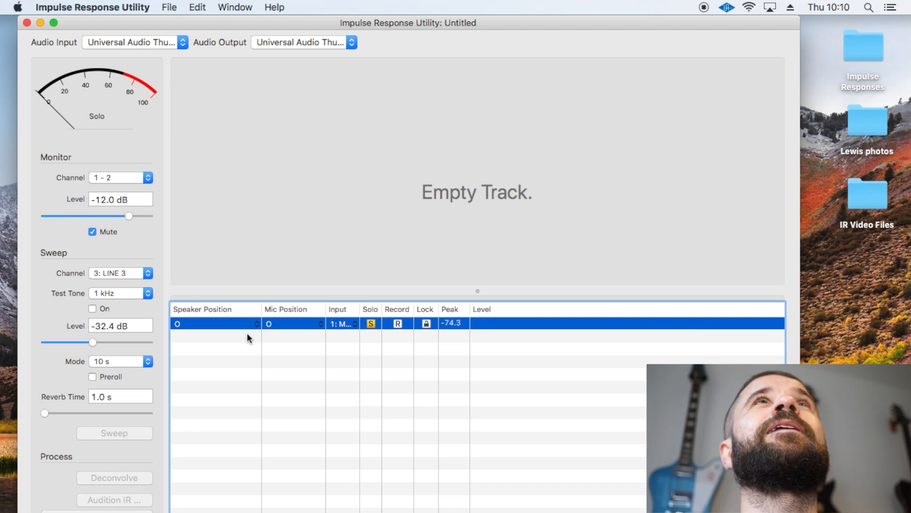
- Arm the track for recording and set the sweep level to -28.4 dB, checking it with short test tone bursts
{"action": "left_click", "coordinate": [394, 324]}
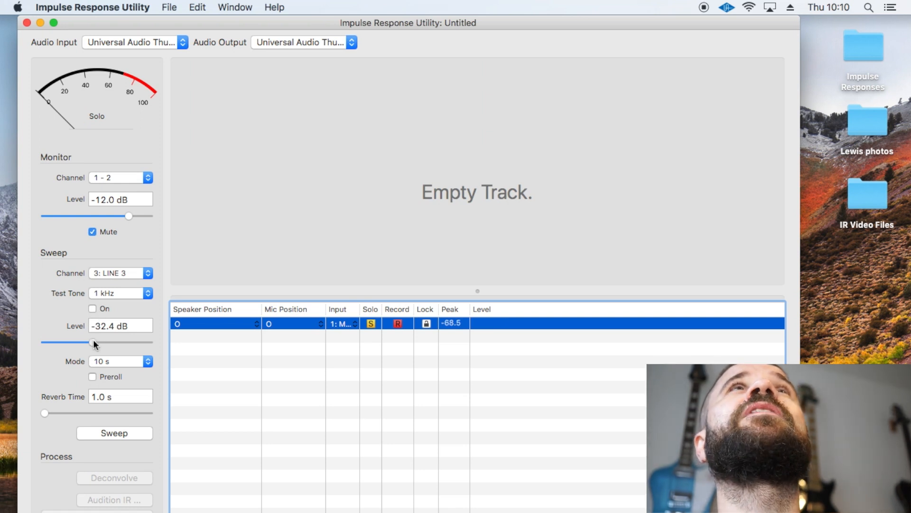
{"action": "left_click_drag", "start_coordinate": [104, 340], "coordinate": [104, 340]}
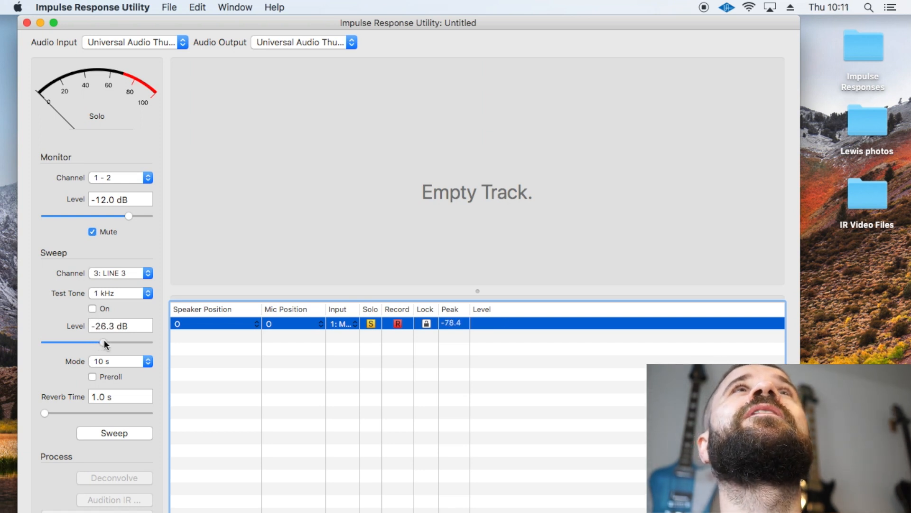
{"action": "left_click", "coordinate": [93, 309]}
{"action": "left_click", "coordinate": [92, 309]}
{"action": "left_click_drag", "start_coordinate": [104, 340], "coordinate": [100, 341]}
{"action": "left_click", "coordinate": [92, 309]}
{"action": "left_click", "coordinate": [92, 309]}
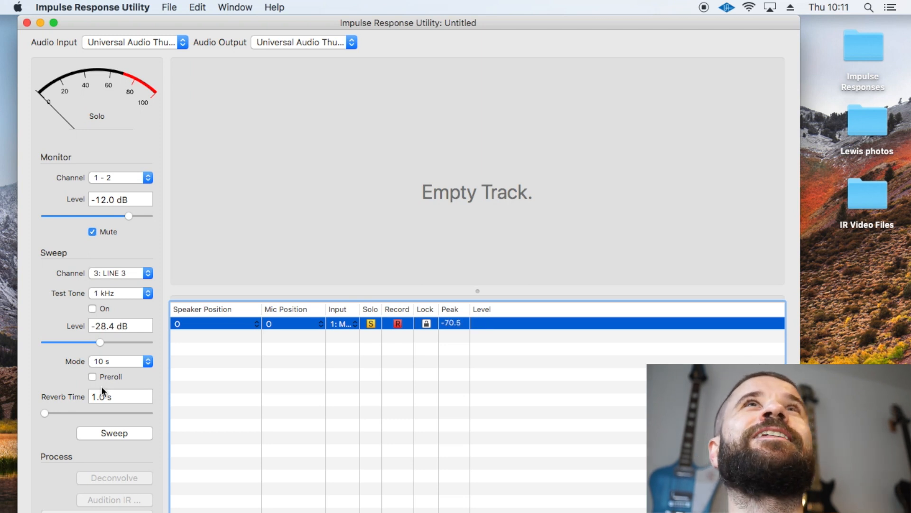
- Record the 10 s sweep and save the project as Youtube IR on the Desktop
{"action": "left_click", "coordinate": [116, 433]}
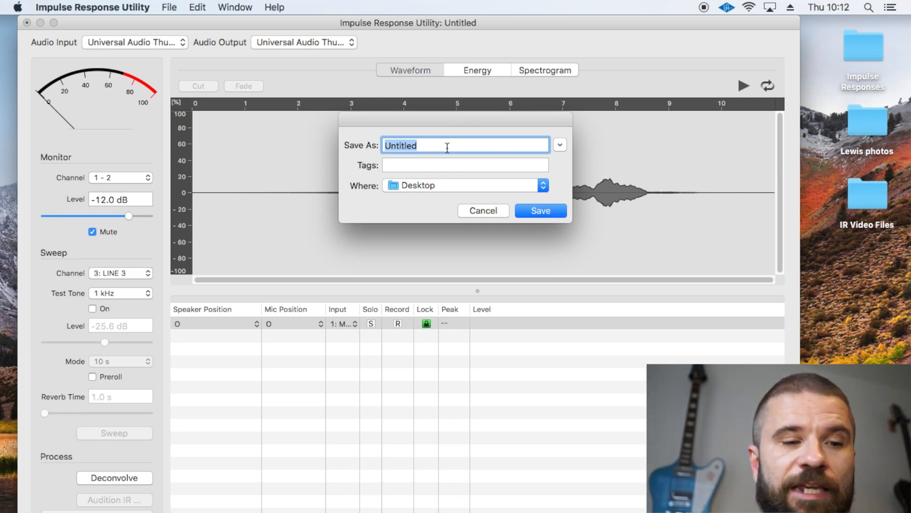
{"action": "type", "text": "You"}
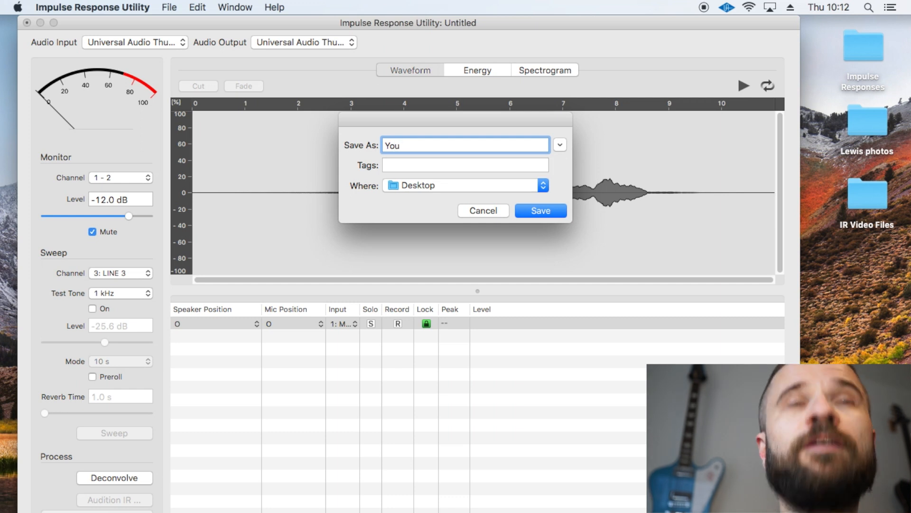
{"action": "type", "text": "tube IR"}
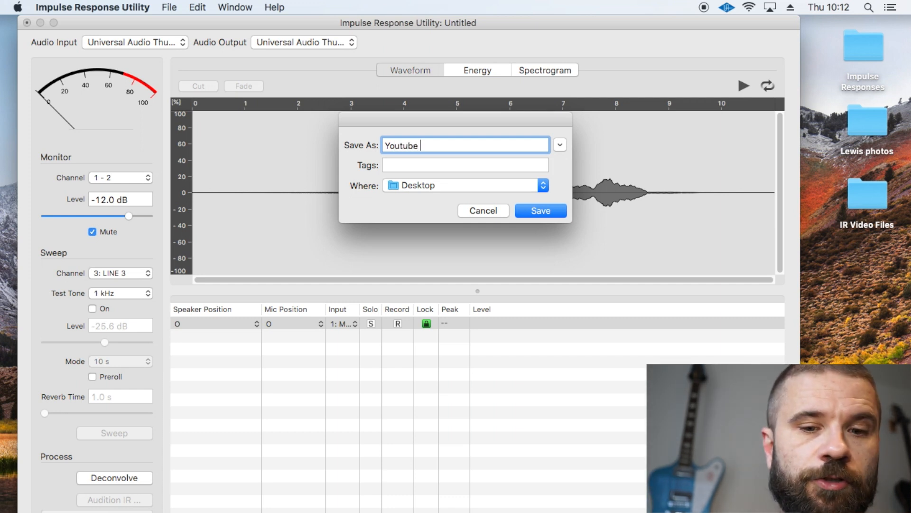
{"action": "left_click", "coordinate": [561, 214]}
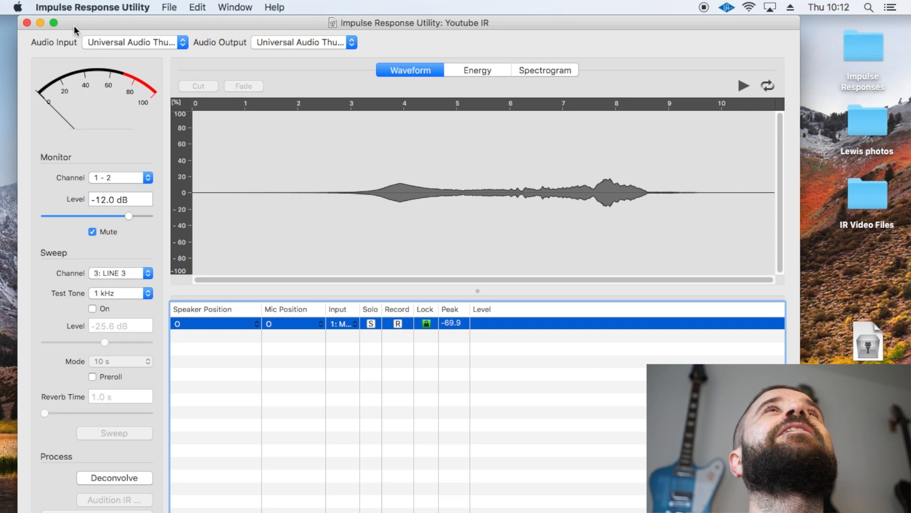
- Deconvolve the recorded sweep in full screen and crop the impulse response to about 0.13 s around its initial spike
{"action": "left_click", "coordinate": [56, 23]}
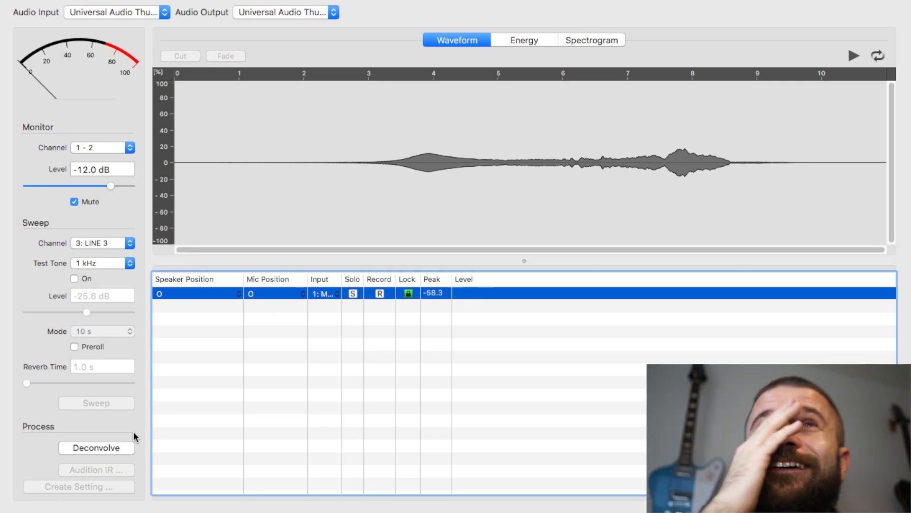
{"action": "left_click", "coordinate": [88, 448]}
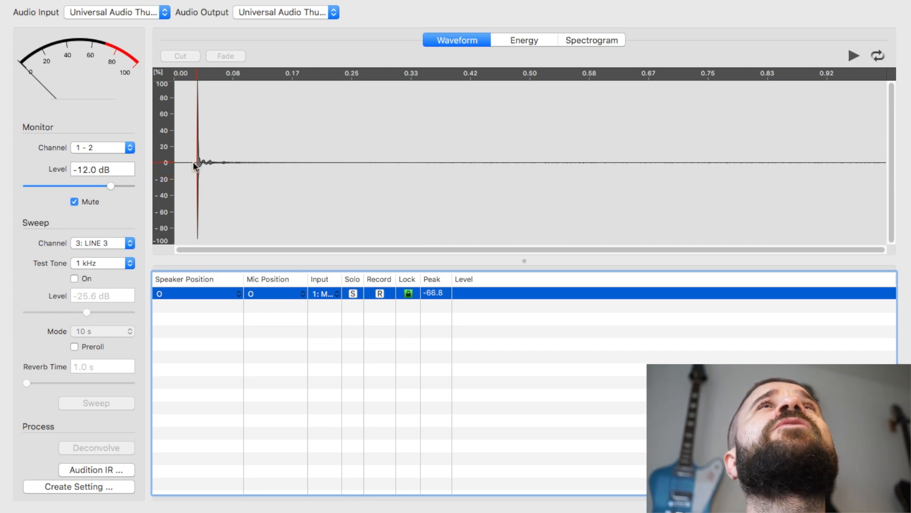
{"action": "left_click_drag", "start_coordinate": [195, 164], "coordinate": [387, 163]}
{"action": "left_click_drag", "start_coordinate": [232, 179], "coordinate": [290, 175]}
{"action": "left_click", "coordinate": [192, 56]}
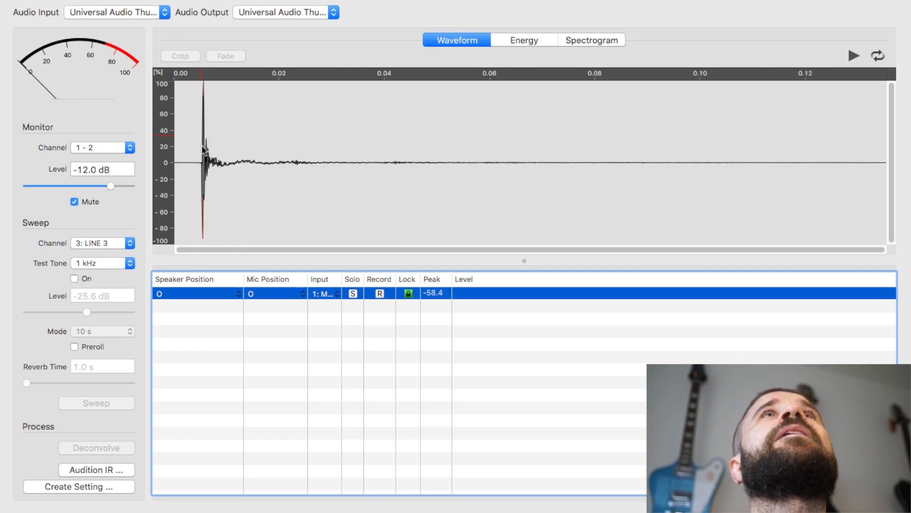
- Crop the impulse response twice more to remove the silence before the spike and part of the tail, keeping samples 21 to 4860 in the final crop
{"action": "left_click_drag", "start_coordinate": [198, 163], "coordinate": [850, 167]}
{"action": "left_click", "coordinate": [188, 171]}
{"action": "left_click", "coordinate": [178, 55]}
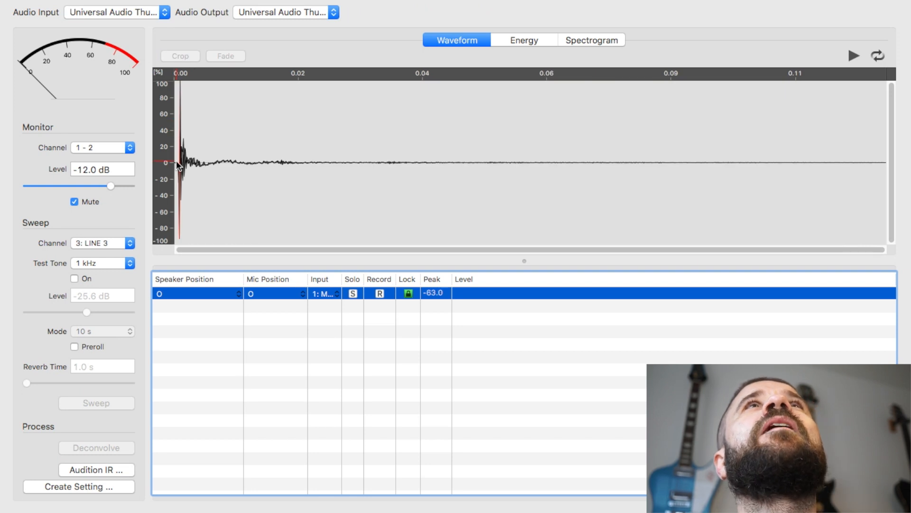
{"action": "left_click_drag", "start_coordinate": [176, 163], "coordinate": [806, 160]}
{"action": "left_click", "coordinate": [267, 121]}
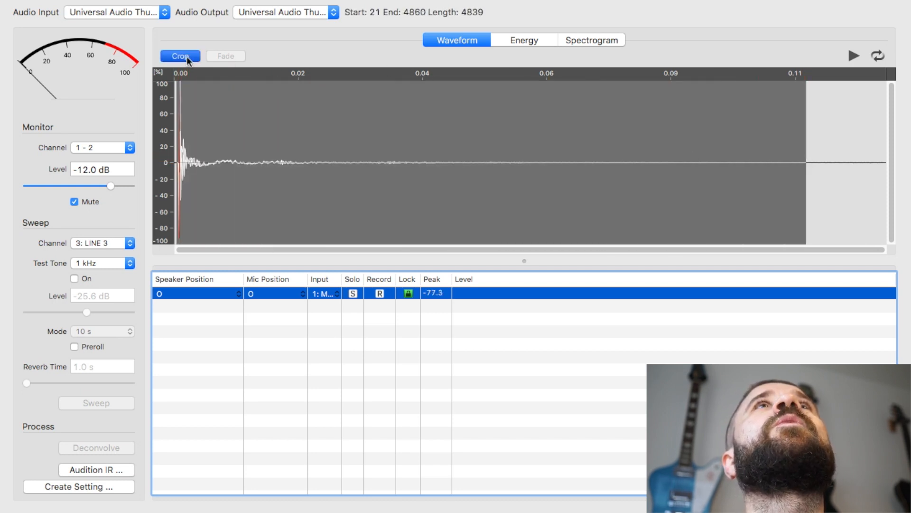
{"action": "left_click", "coordinate": [186, 56]}
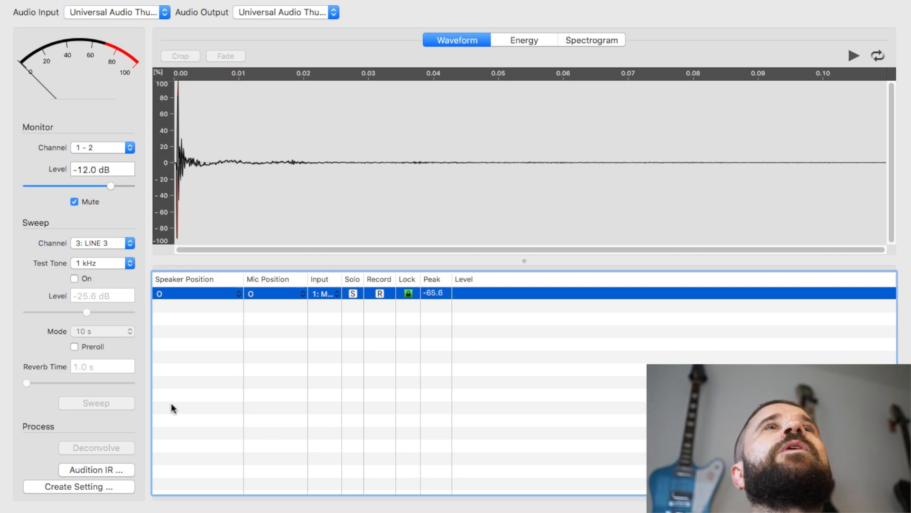
- Create a Space Designer setting named Youtube IR, overwriting the existing SDIR file
{"action": "left_click", "coordinate": [102, 488]}
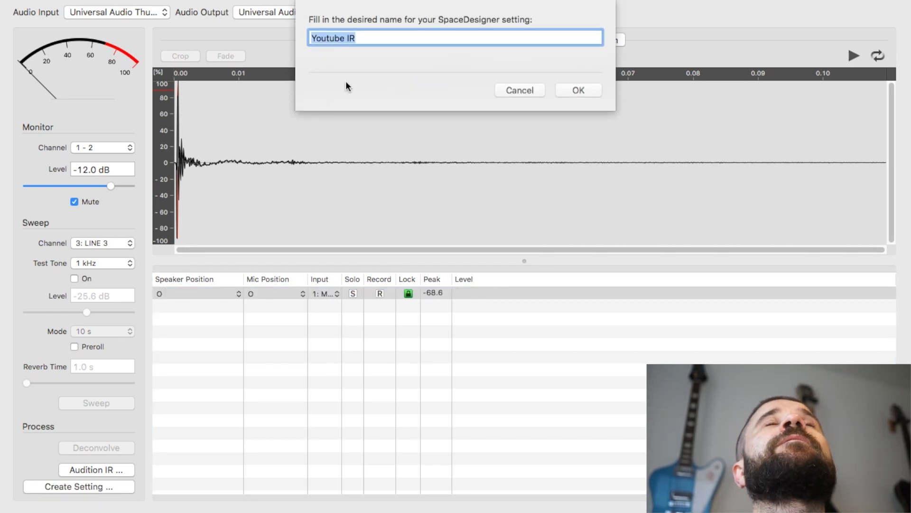
{"action": "left_click", "coordinate": [579, 92]}
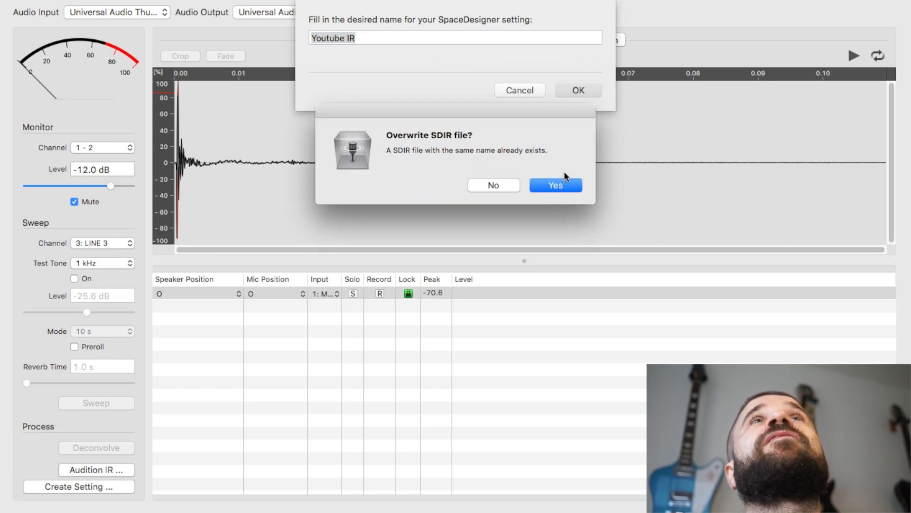
{"action": "left_click", "coordinate": [560, 184]}
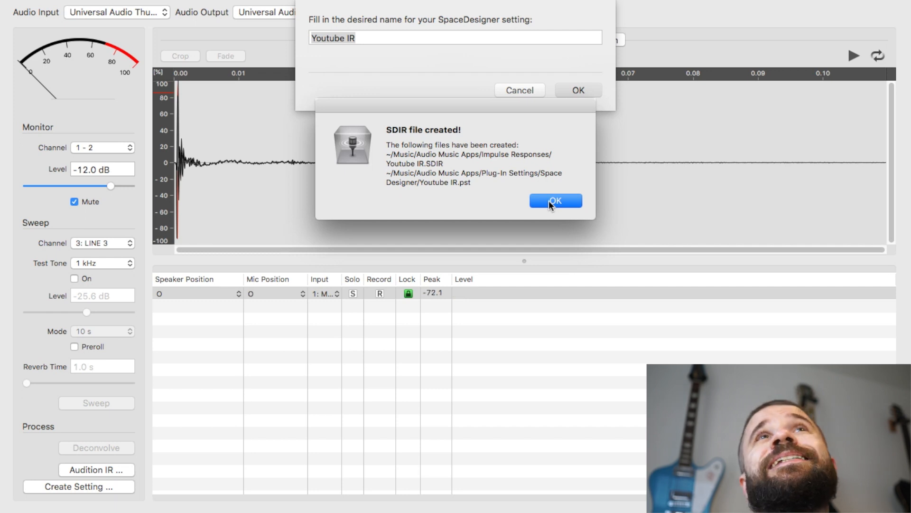
{"action": "left_click", "coordinate": [550, 200]}
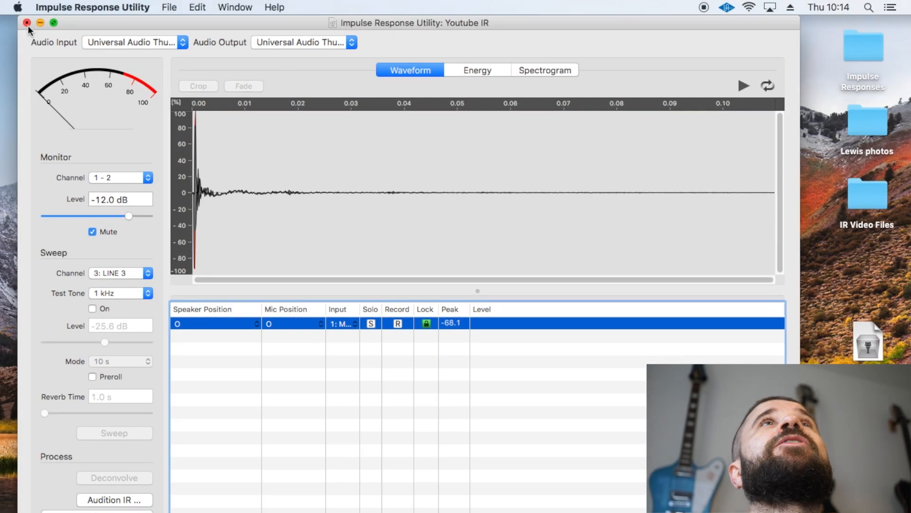
- Close the project, saving it over the existing Youtube IR.SDIRproj, and quit Impulse Response Utility
{"action": "left_click", "coordinate": [27, 23]}
{"action": "left_click", "coordinate": [538, 208]}
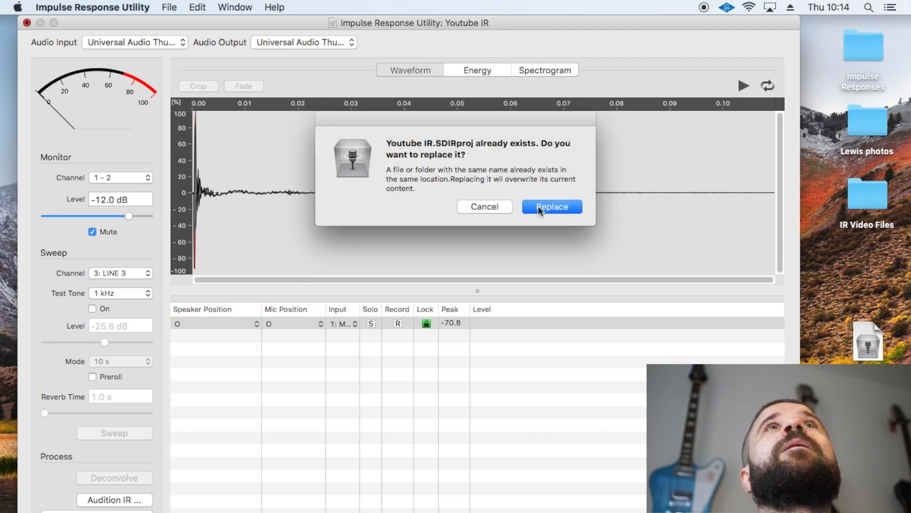
{"action": "left_click", "coordinate": [537, 207]}
{"action": "left_click", "coordinate": [71, 5]}
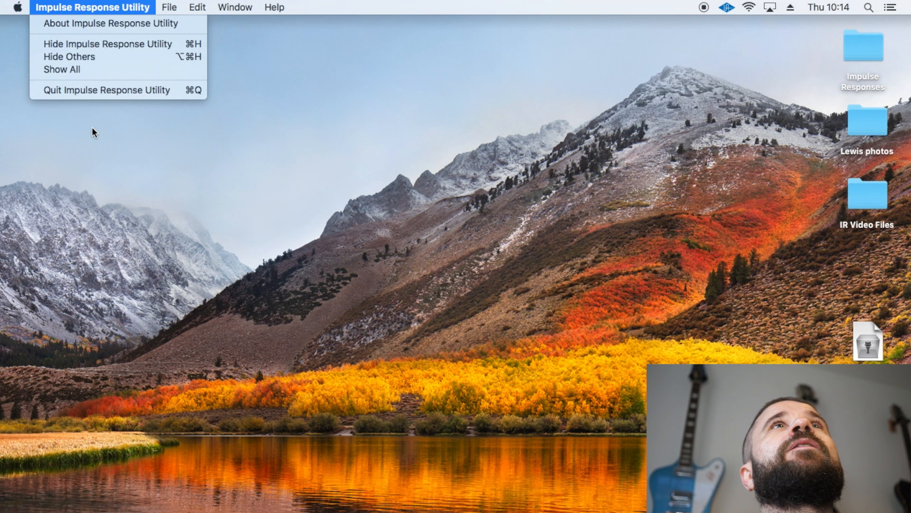
{"action": "left_click", "coordinate": [93, 90]}
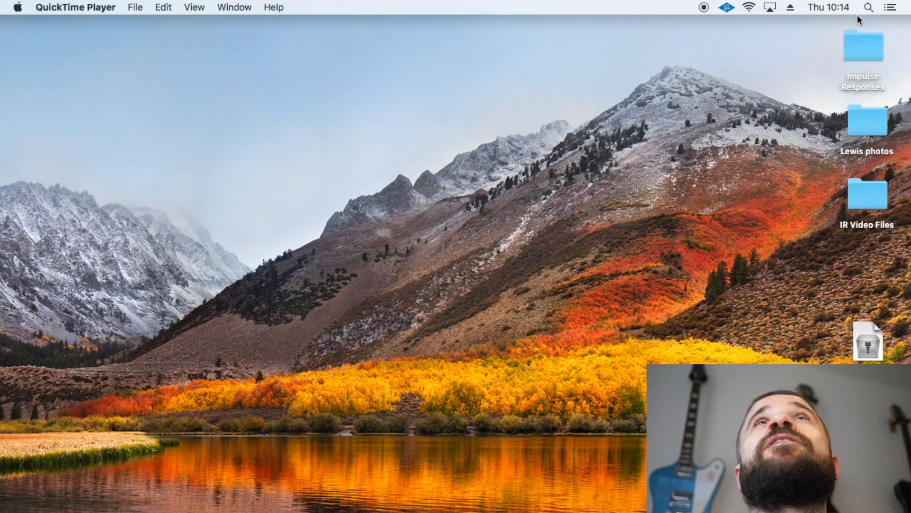
- Search the Mac for "sdir" and copy the Youtube IR.SDIR file onto the desktop
{"action": "left_click", "coordinate": [868, 8]}
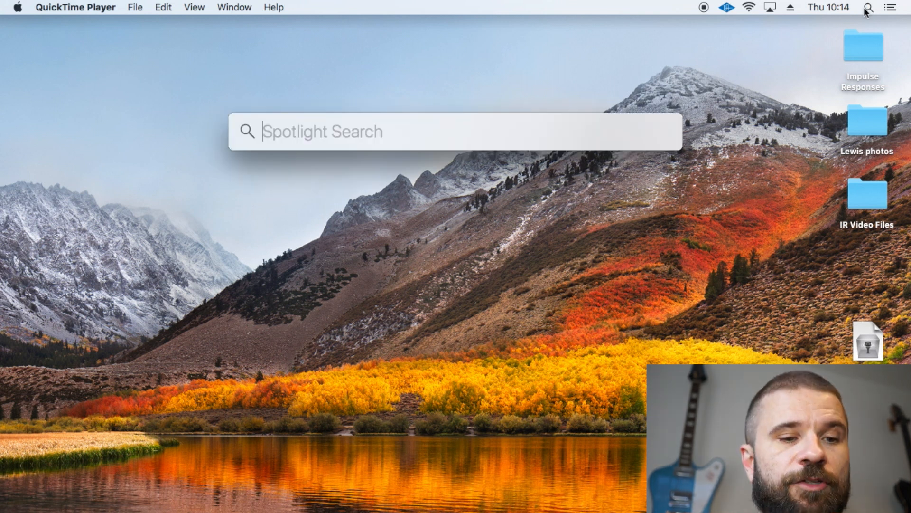
{"action": "type", "text": "sdir"}
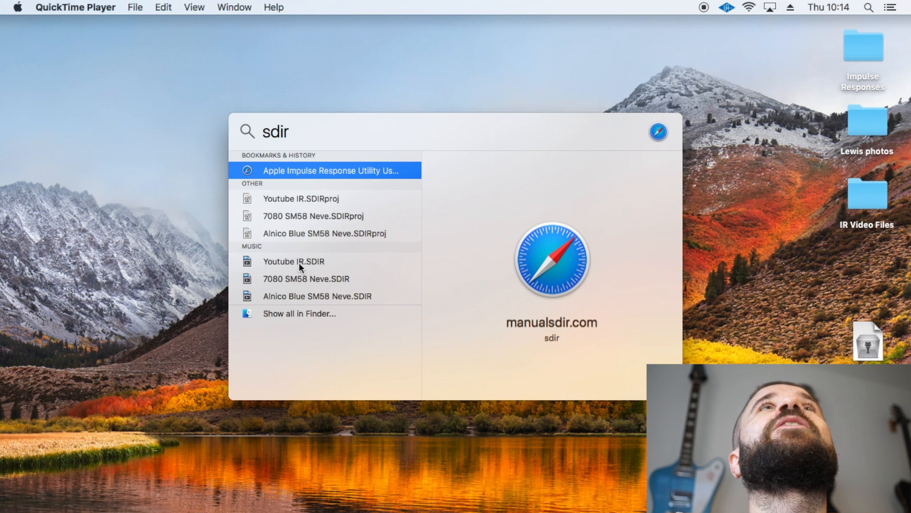
{"action": "left_click_drag", "start_coordinate": [323, 246], "coordinate": [519, 69]}
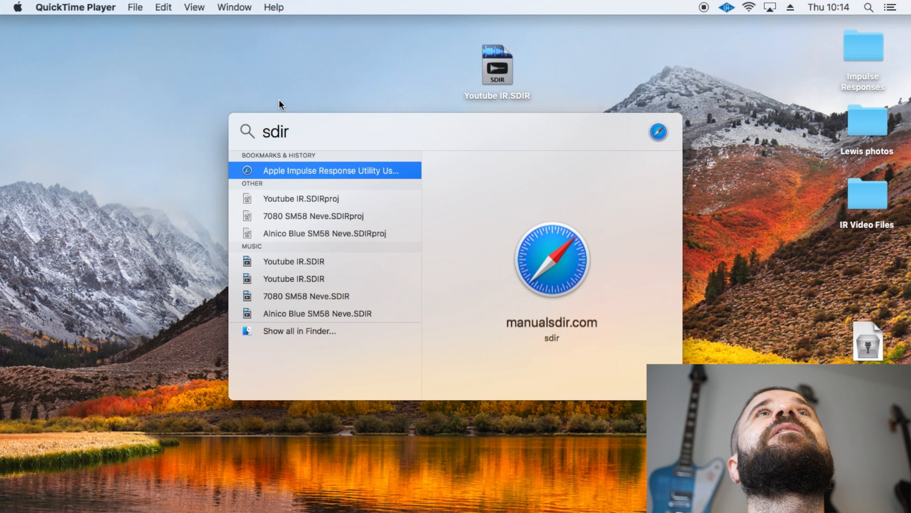
{"action": "left_click", "coordinate": [279, 99]}
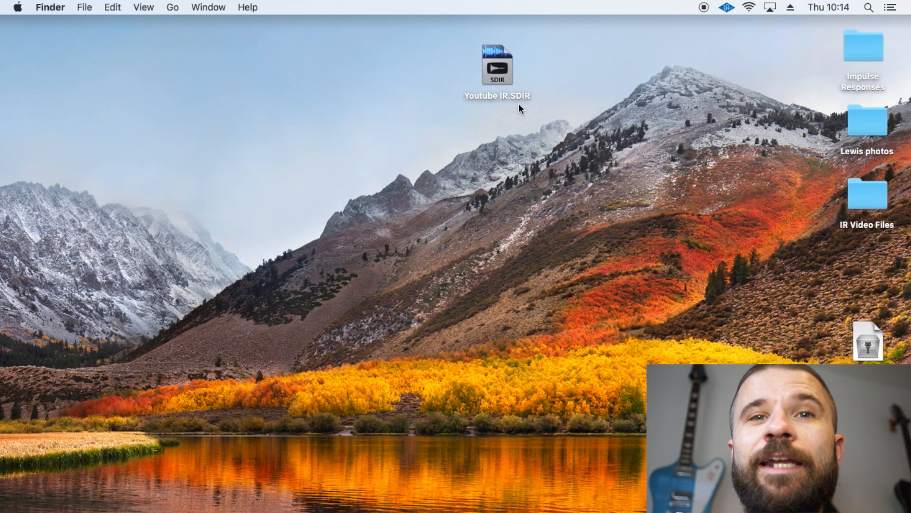
- Launch Audacity and dismiss its welcome window
{"action": "mouse_move", "coordinate": [454, 508]}
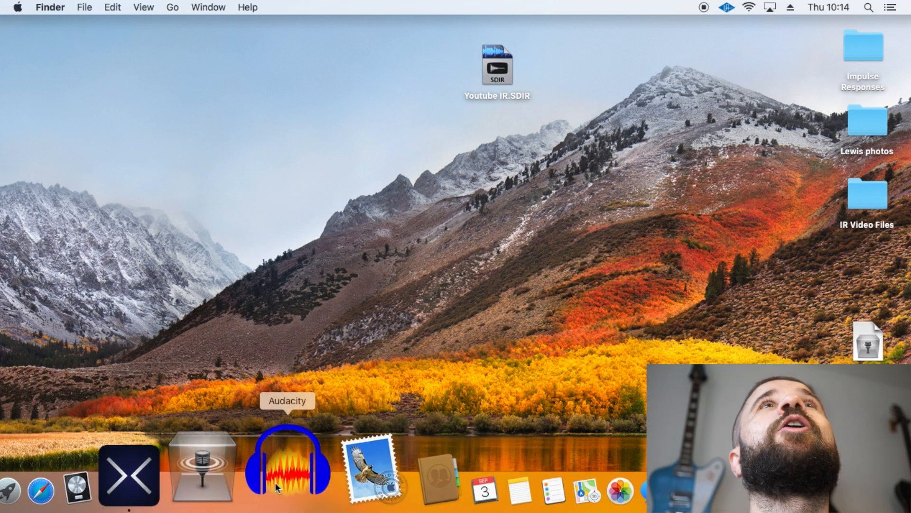
{"action": "left_click", "coordinate": [278, 483]}
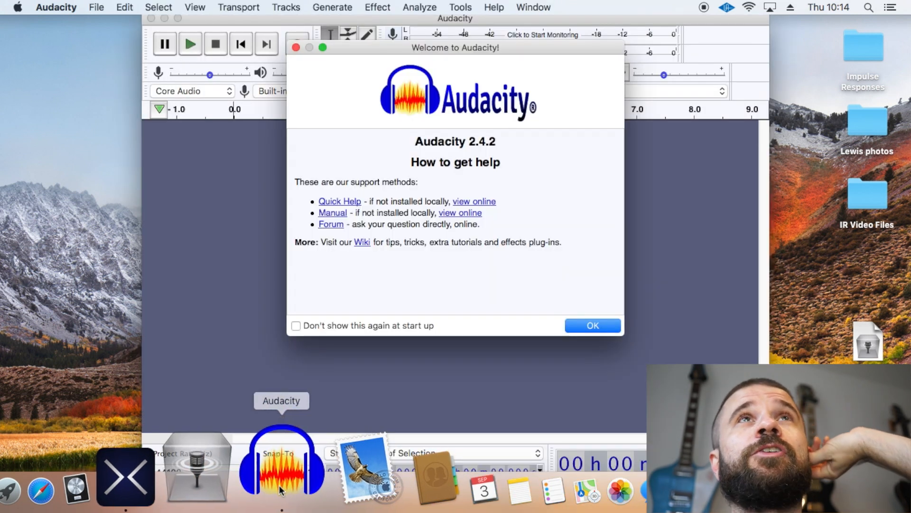
{"action": "left_click", "coordinate": [584, 325]}
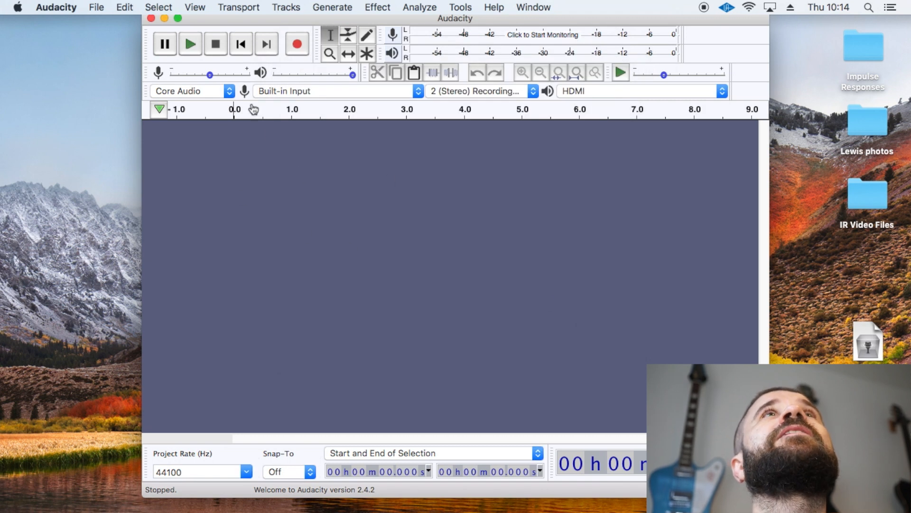
- Open the Youtube IR.SDIR file from the desktop
{"action": "left_click", "coordinate": [96, 7]}
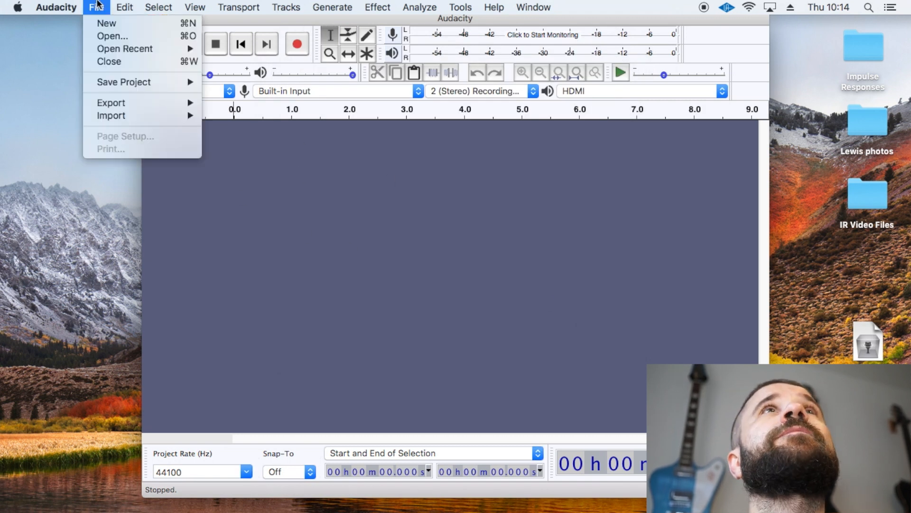
{"action": "left_click", "coordinate": [110, 37]}
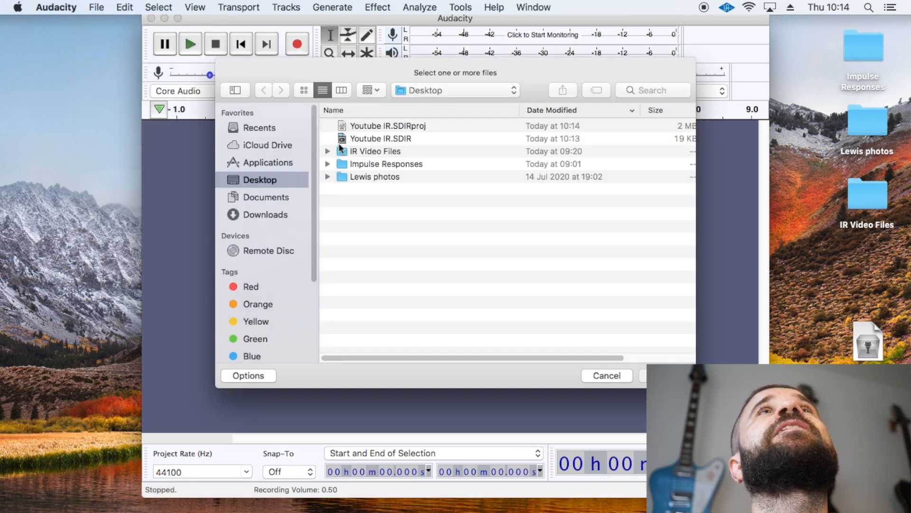
{"action": "left_click", "coordinate": [382, 139]}
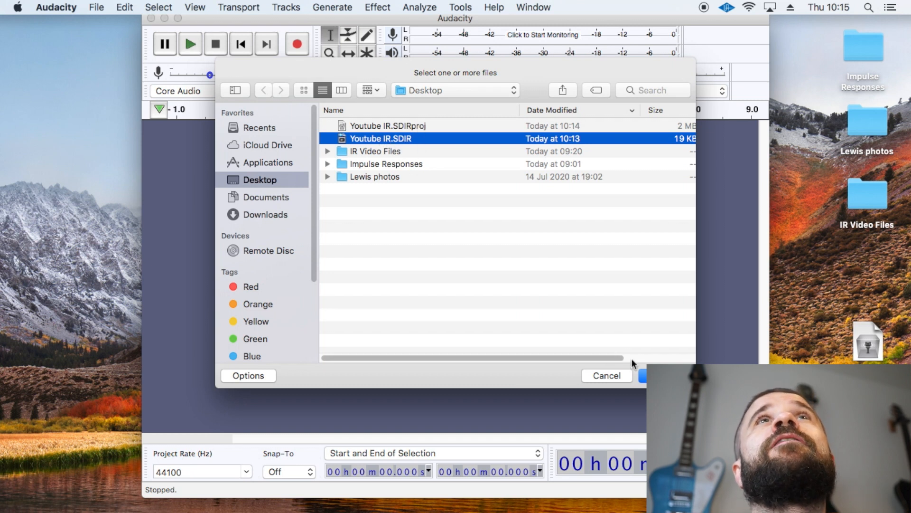
{"action": "left_click", "coordinate": [643, 375]}
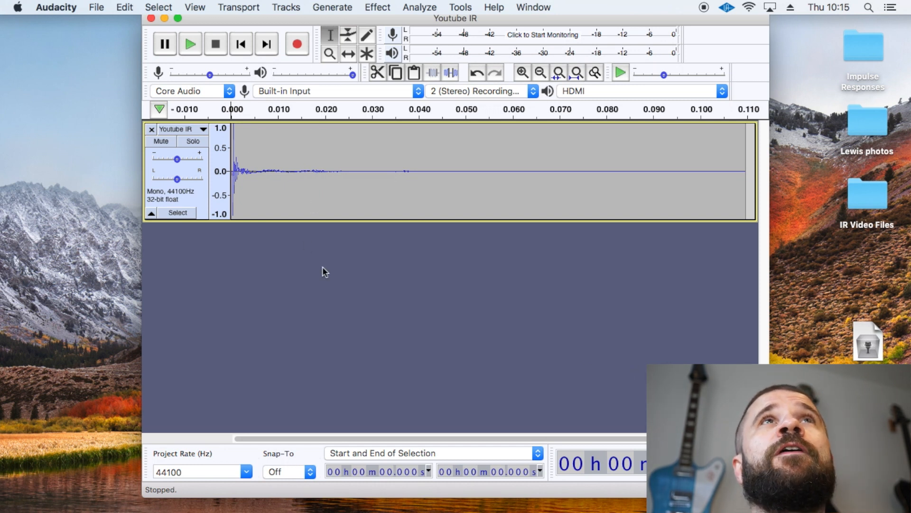
- Export the audio as Youtube IR.wav to the desktop with Signed 16-bit PCM encoding, leaving the metadata tags empty
{"action": "left_click", "coordinate": [96, 7]}
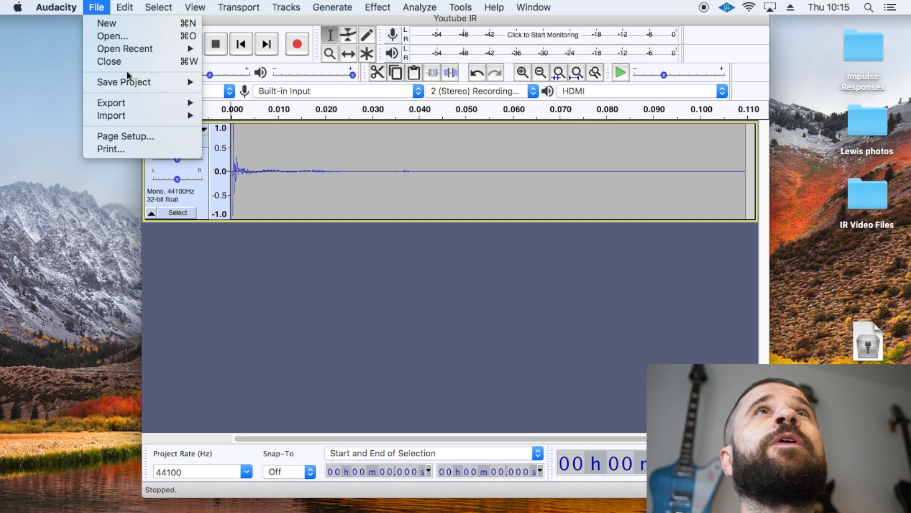
{"action": "mouse_move", "coordinate": [129, 101]}
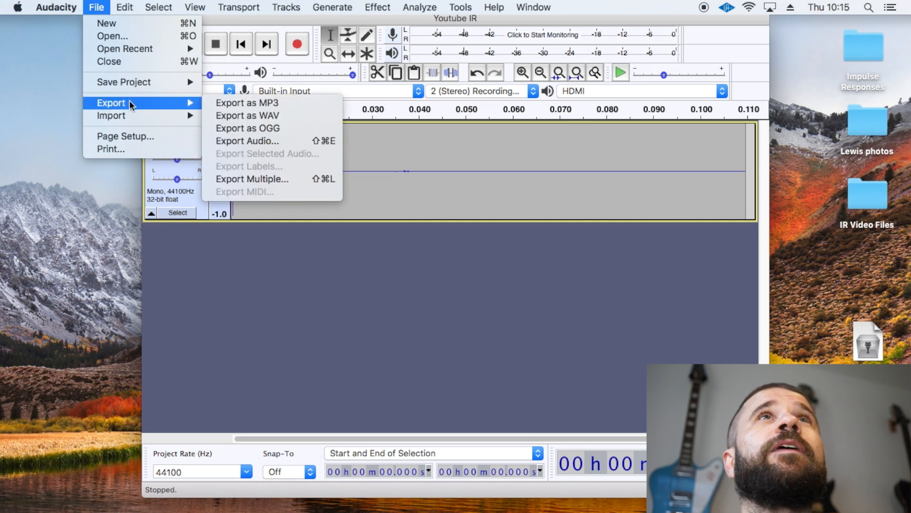
{"action": "left_click", "coordinate": [253, 118]}
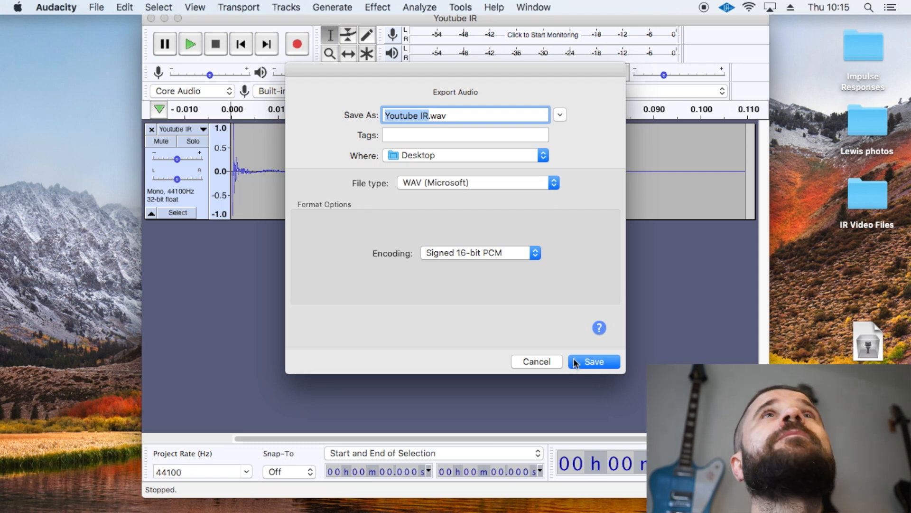
{"action": "left_click", "coordinate": [593, 363]}
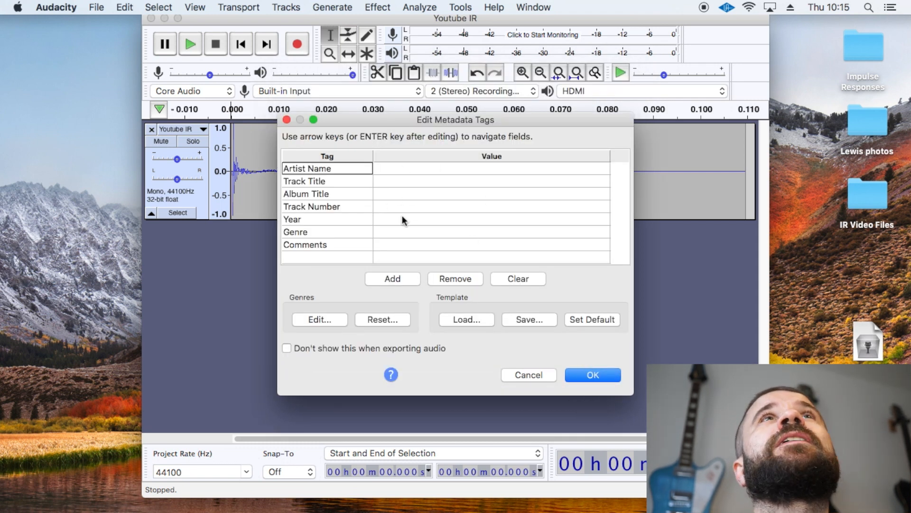
{"action": "left_click", "coordinate": [592, 374]}
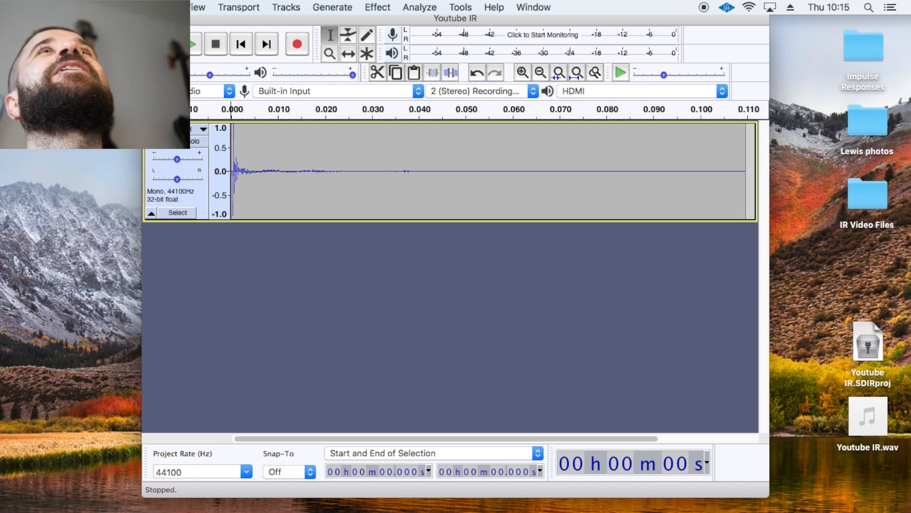
- Close the audio window, saving its project to the desktop as Youtube IR.aup
{"action": "key", "text": "super+w"}
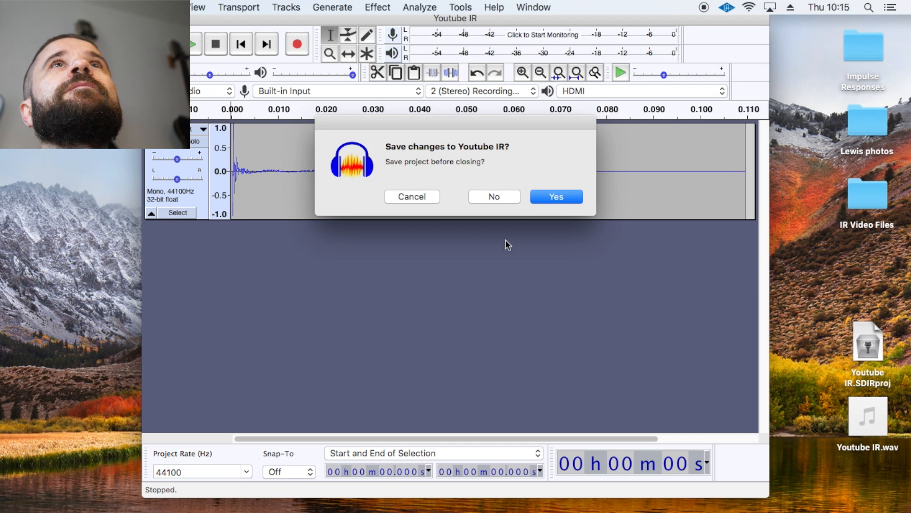
{"action": "left_click", "coordinate": [561, 198]}
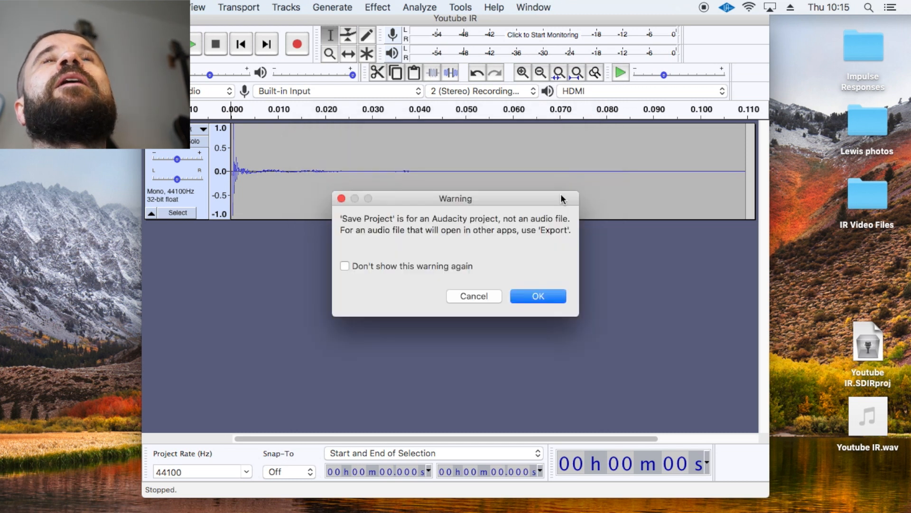
{"action": "left_click", "coordinate": [532, 293]}
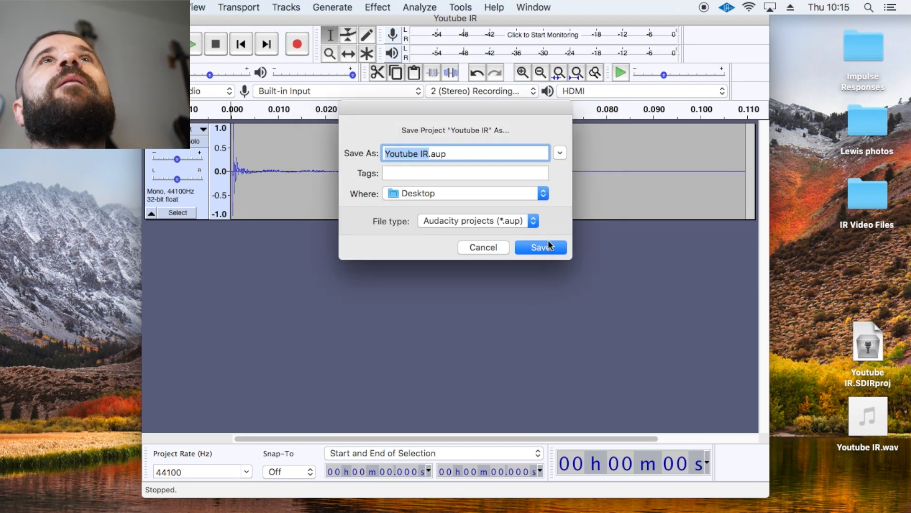
{"action": "left_click", "coordinate": [541, 246]}
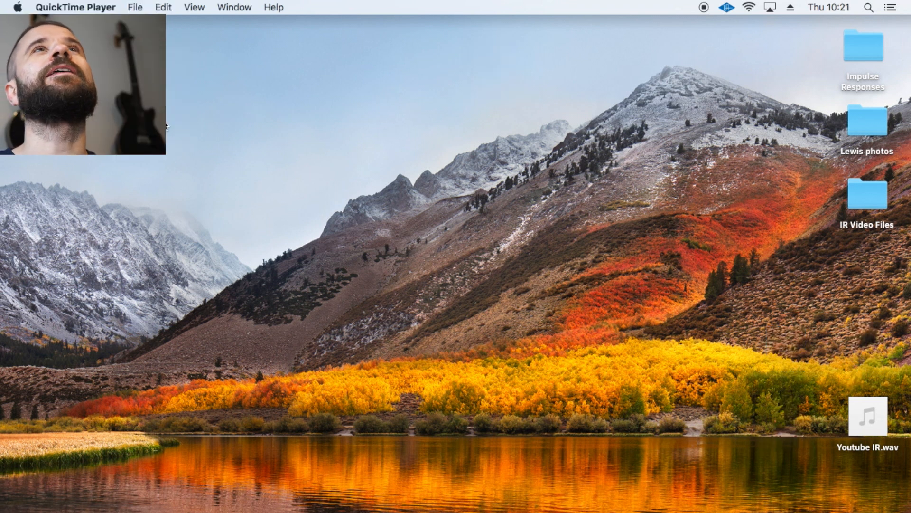
- Switch to HX Edit and show the Helix Floor's list of impulses
{"action": "mouse_move", "coordinate": [216, 506]}
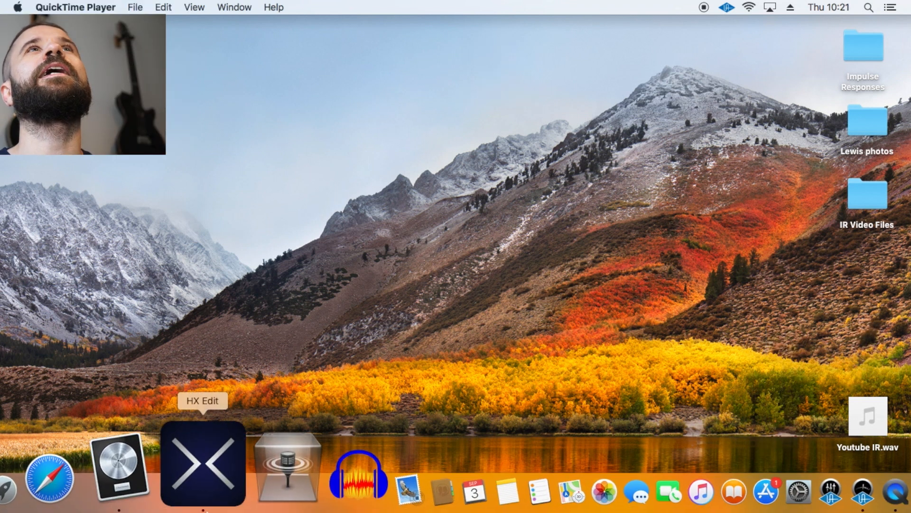
{"action": "left_click", "coordinate": [199, 468]}
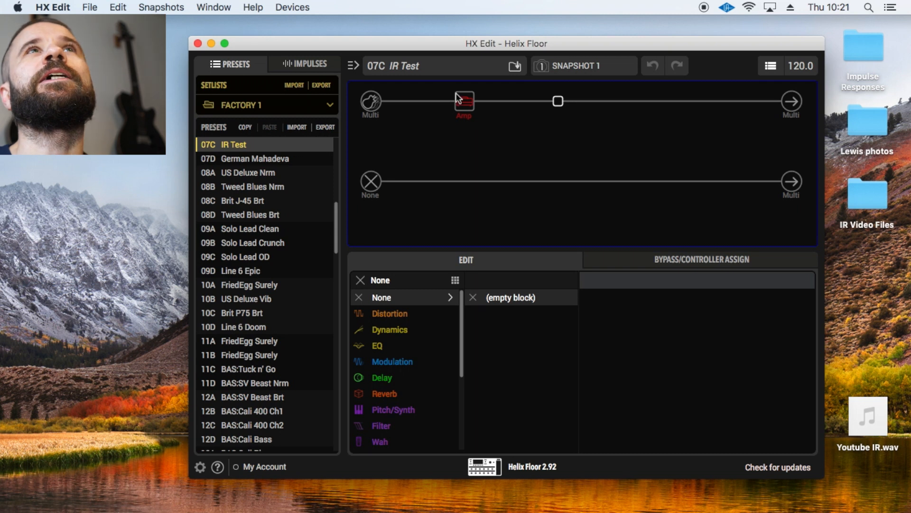
{"action": "left_click", "coordinate": [312, 63]}
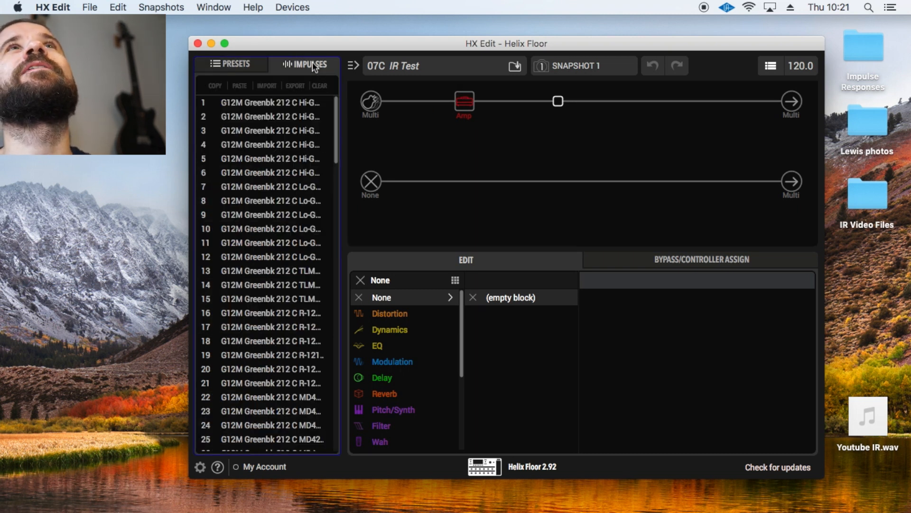
- Clear the existing "youtube ir" impulse from slot 74
{"action": "scroll", "coordinate": [281, 273], "scroll_direction": "down", "scroll_amount": 8}
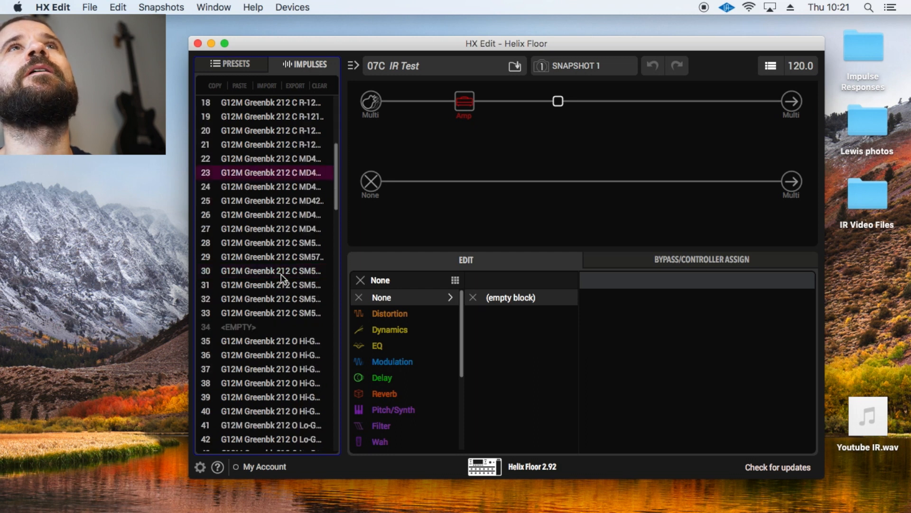
{"action": "scroll", "coordinate": [281, 273], "scroll_direction": "down", "scroll_amount": 12}
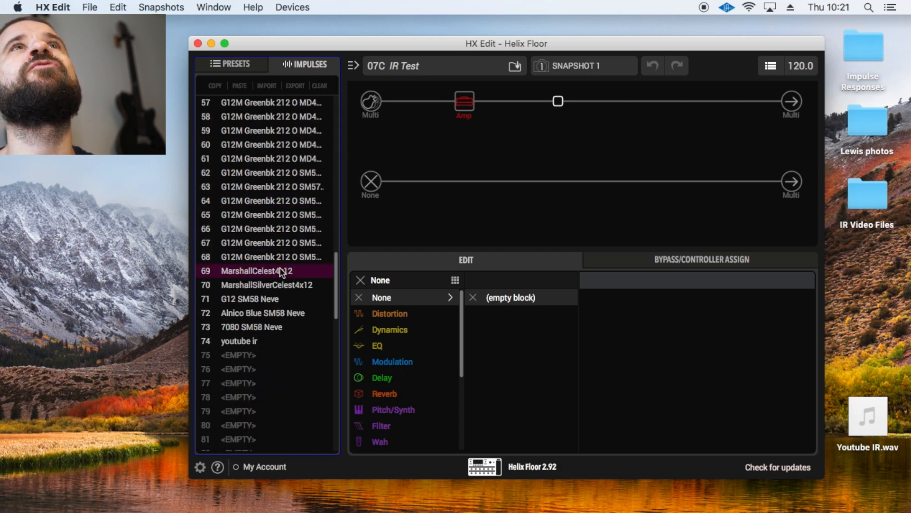
{"action": "scroll", "coordinate": [279, 264], "scroll_direction": "down", "scroll_amount": 3}
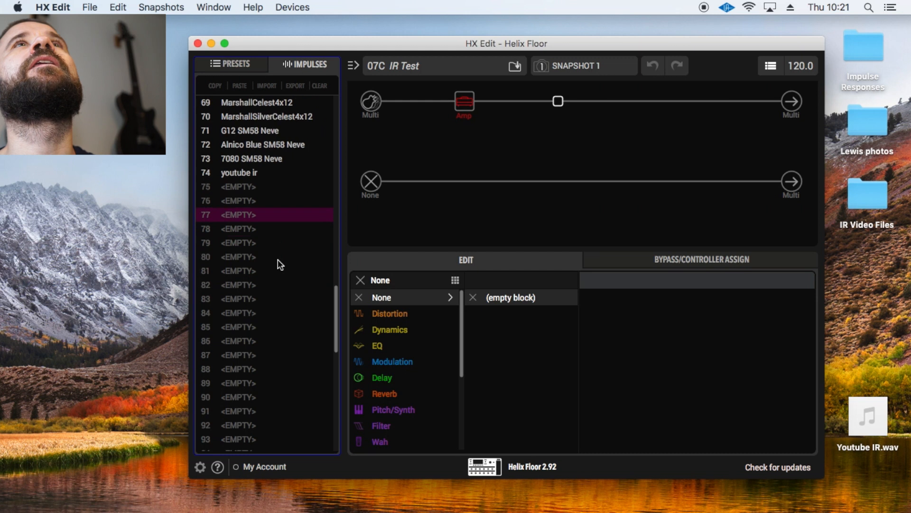
{"action": "left_click", "coordinate": [234, 172]}
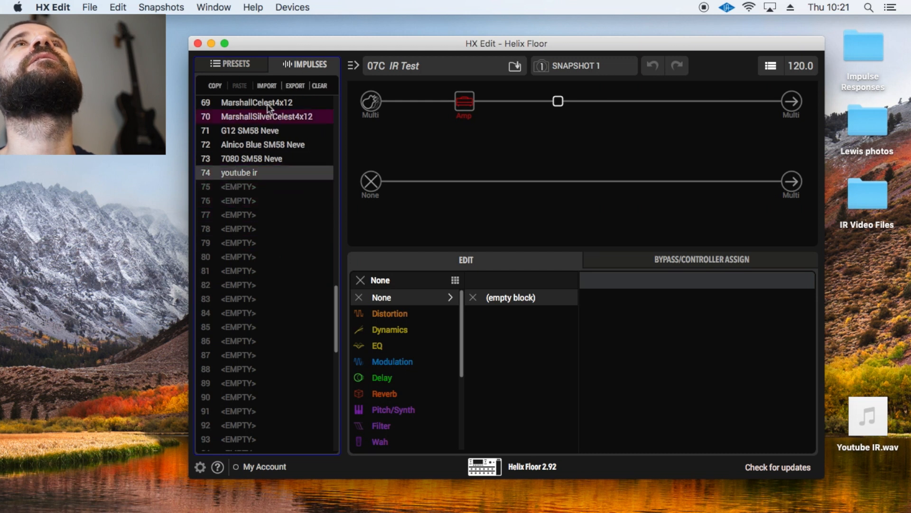
{"action": "left_click", "coordinate": [328, 85]}
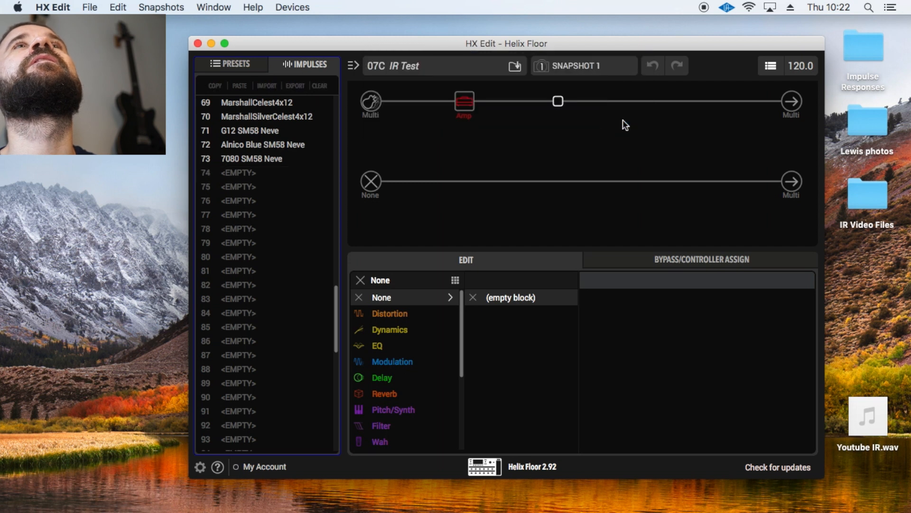
- Import Youtube IR.wav from the desktop into impulse slot 74 and place it in the empty block after the Amp
{"action": "mouse_move", "coordinate": [871, 427]}
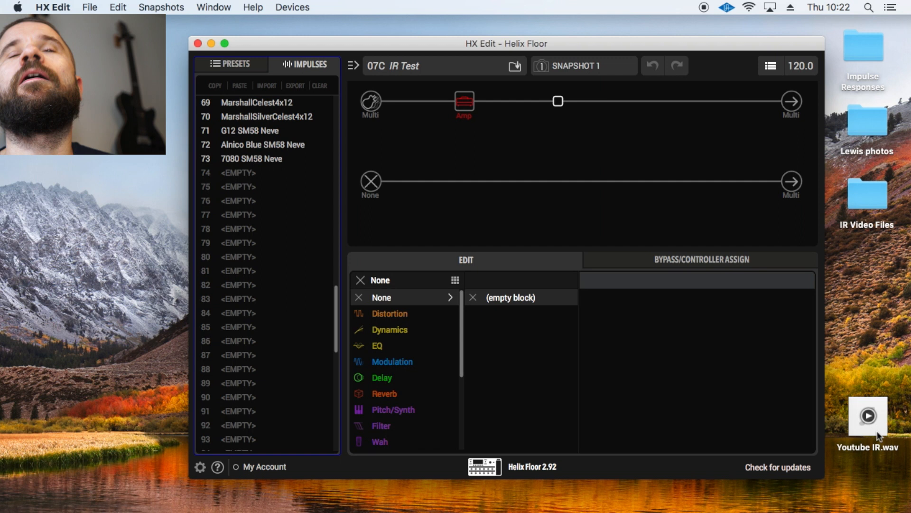
{"action": "left_click_drag", "start_coordinate": [879, 429], "coordinate": [256, 176]}
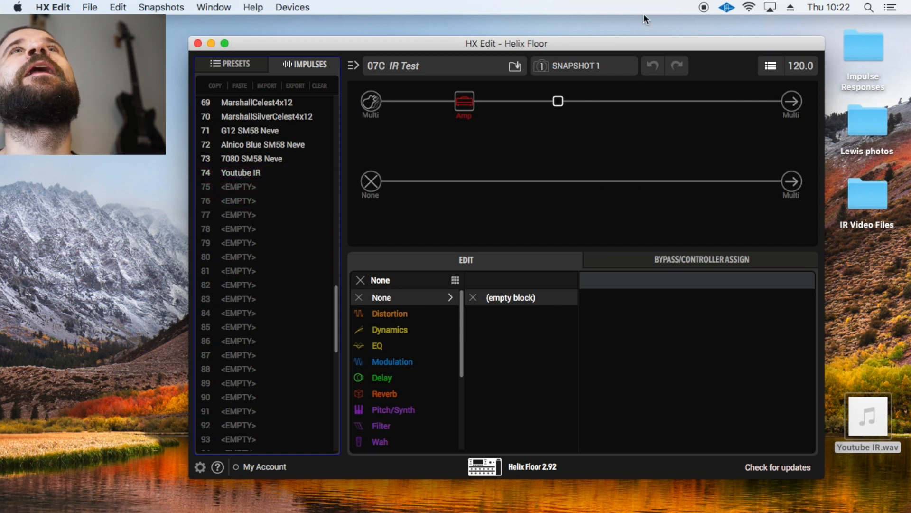
{"action": "left_click_drag", "start_coordinate": [233, 174], "coordinate": [558, 105]}
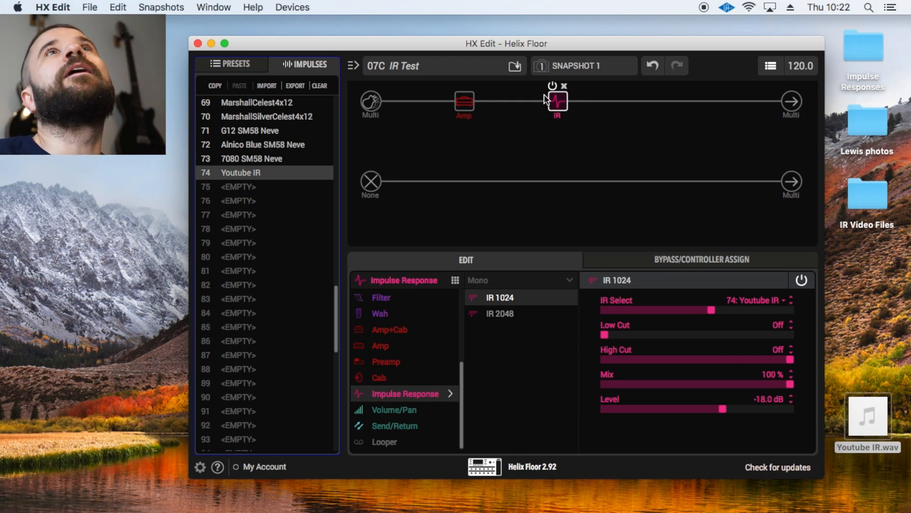
- Set the IR block's level to -4.4 dB, bypassing and re-enabling the block before and after to compare the sound
{"action": "left_click", "coordinate": [552, 87]}
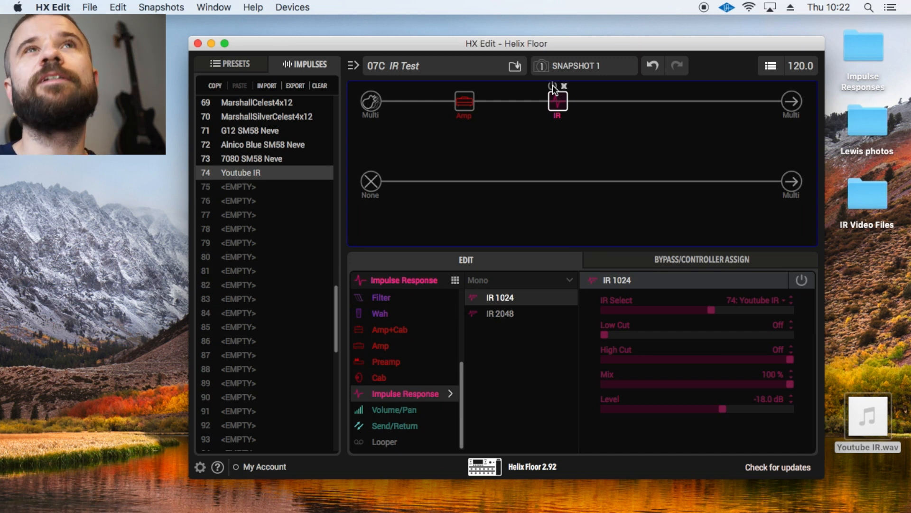
{"action": "left_click", "coordinate": [553, 86]}
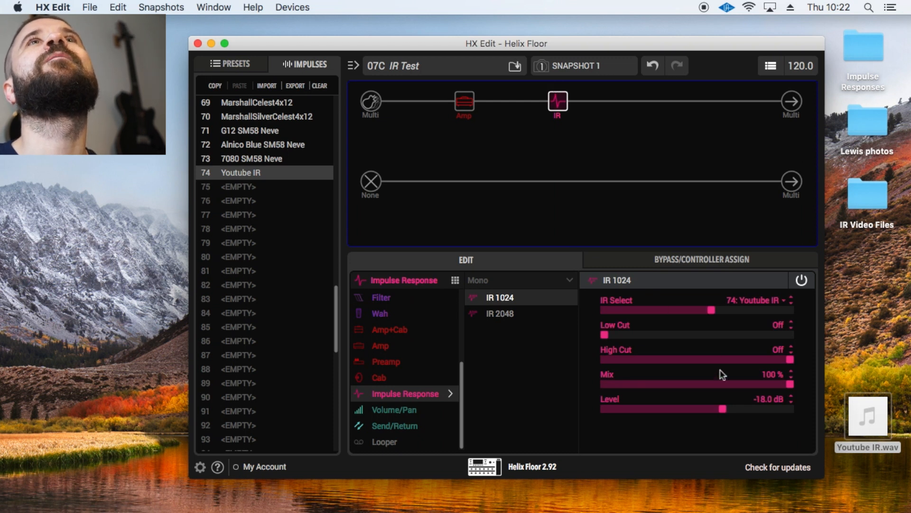
{"action": "left_click_drag", "start_coordinate": [722, 408], "coordinate": [762, 411]}
{"action": "left_click", "coordinate": [552, 86]}
{"action": "left_click", "coordinate": [553, 87]}
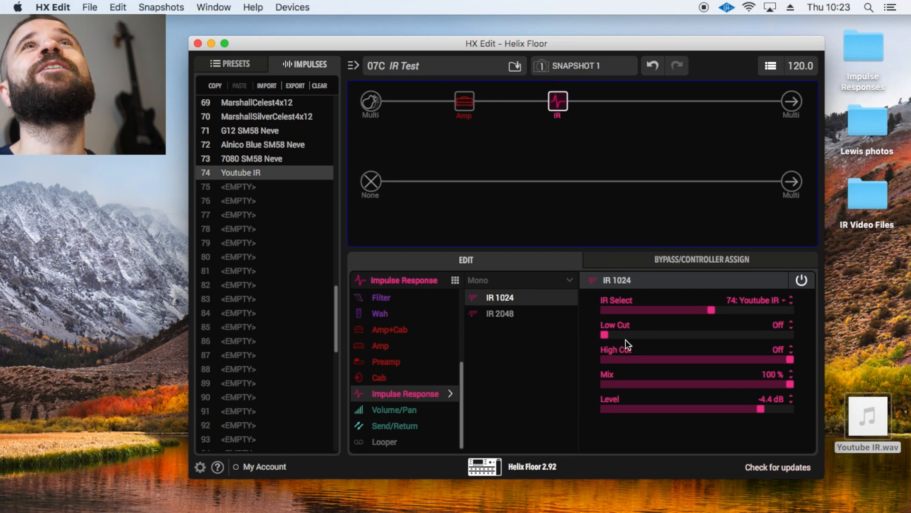
- Set the IR block's High Cut to 8.7 kHz
{"action": "left_click_drag", "start_coordinate": [789, 360], "coordinate": [672, 373]}
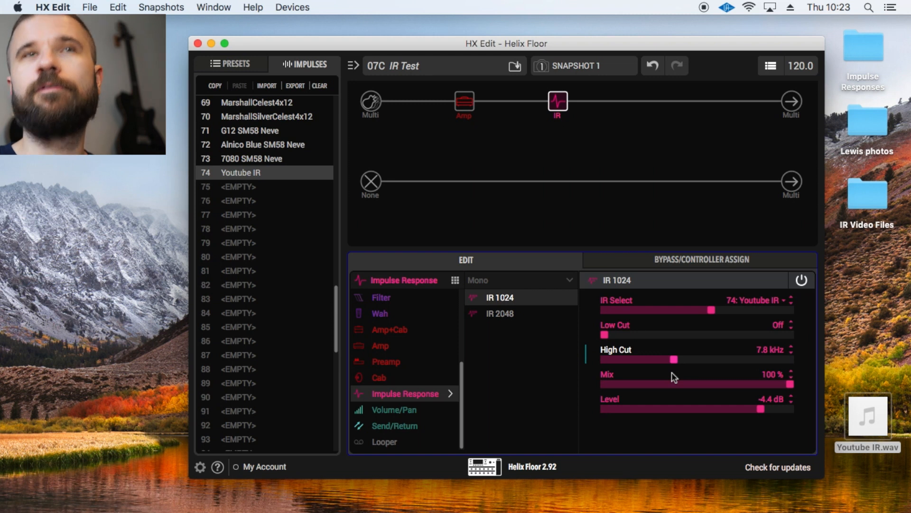
{"action": "left_click_drag", "start_coordinate": [676, 361], "coordinate": [685, 362]}
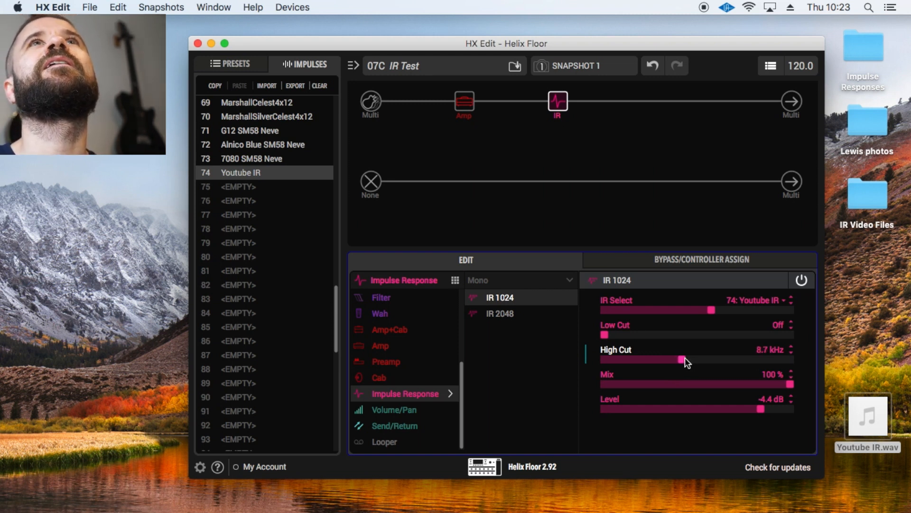